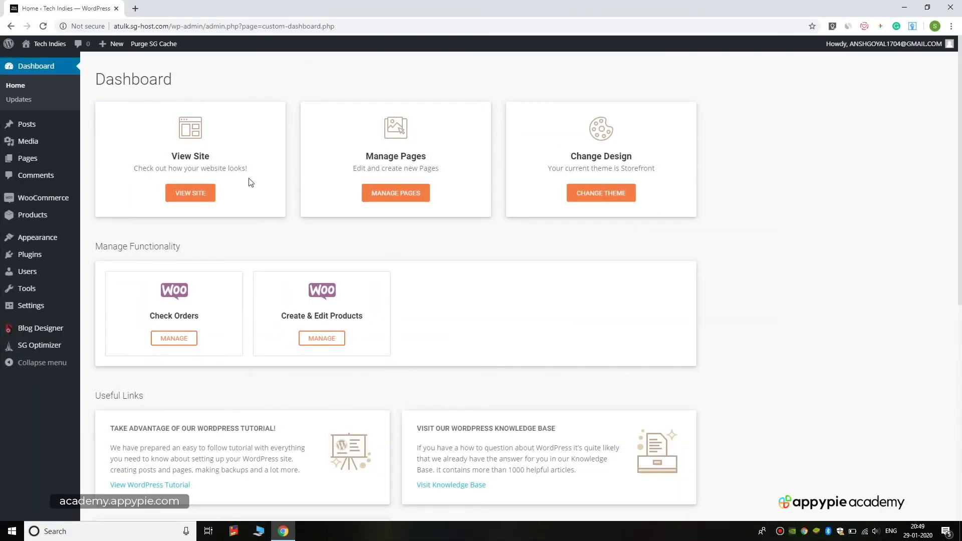
Select all 12 products, trash them with Bulk Actions, and launch the WooCommerce setup wizard.
mouse_move(31, 218)
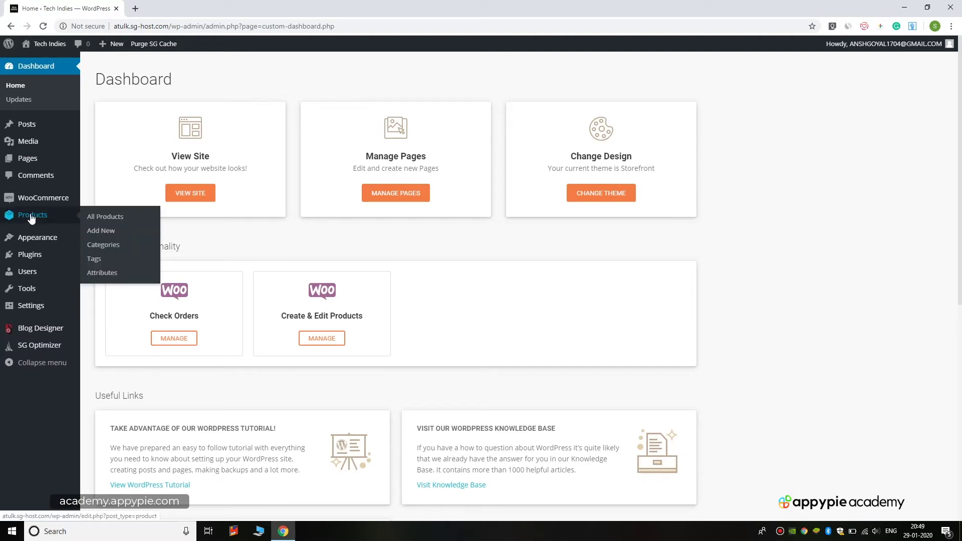
left_click(111, 216)
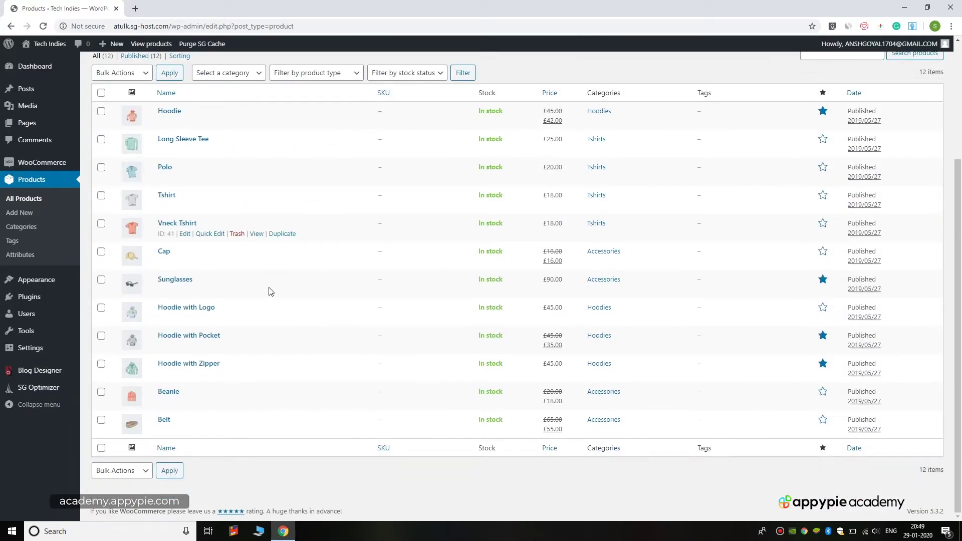
left_click(101, 94)
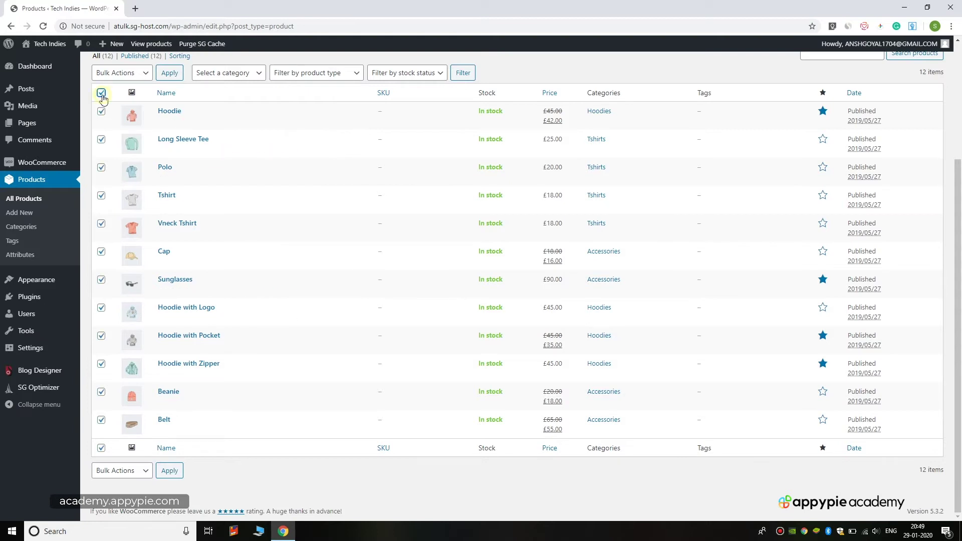
scroll(260, 271, "up", 3)
scroll(260, 271, "down", 3)
scroll(261, 268, "up", 3)
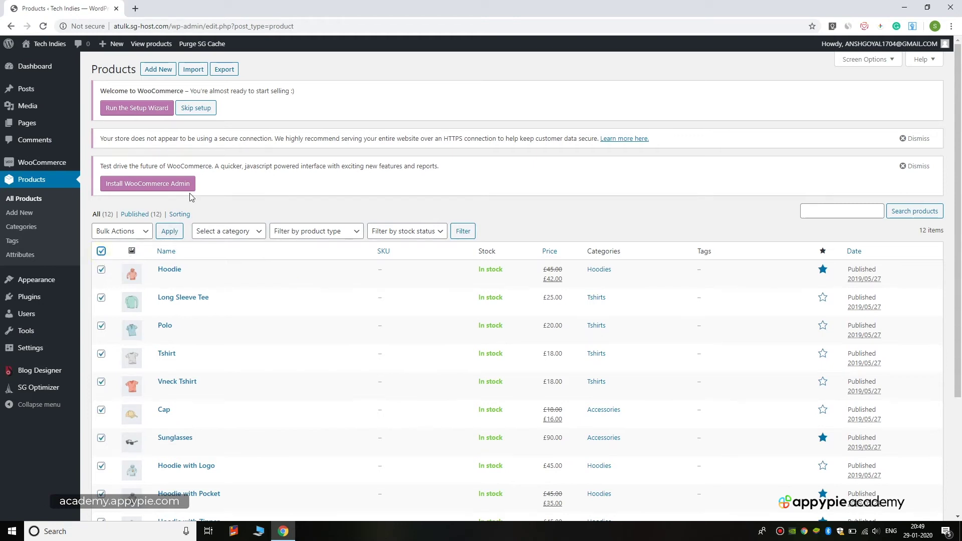
scroll(192, 197, "down", 3)
left_click(138, 479)
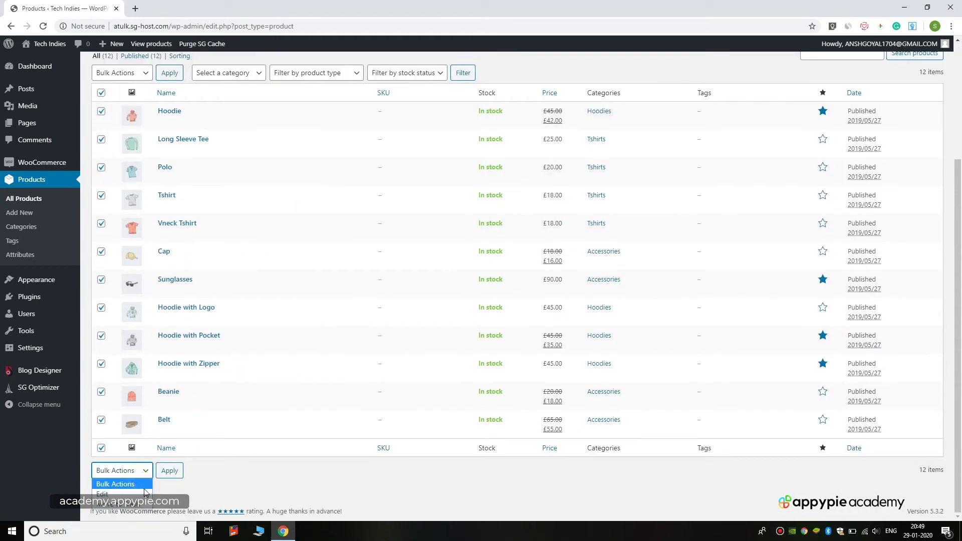
left_click(136, 507)
left_click(160, 476)
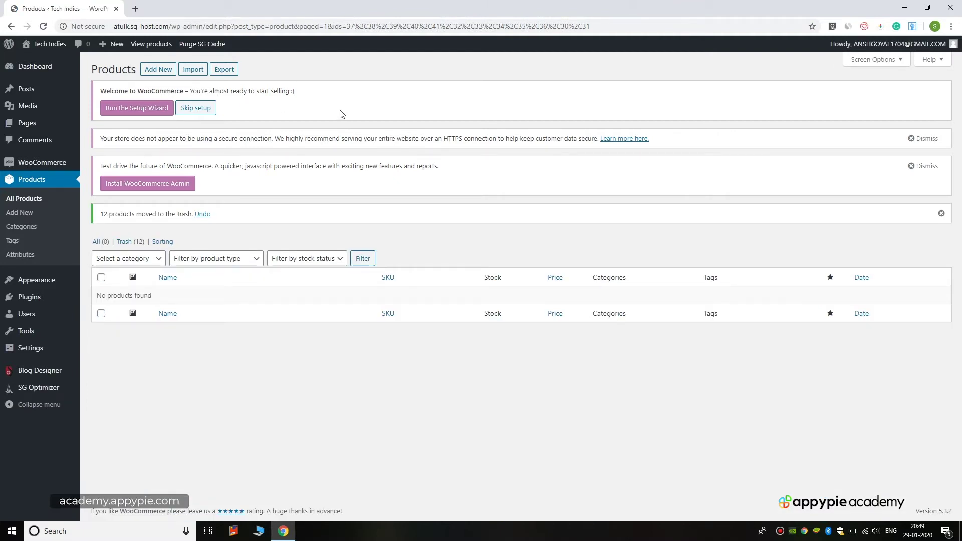
left_click(142, 112)
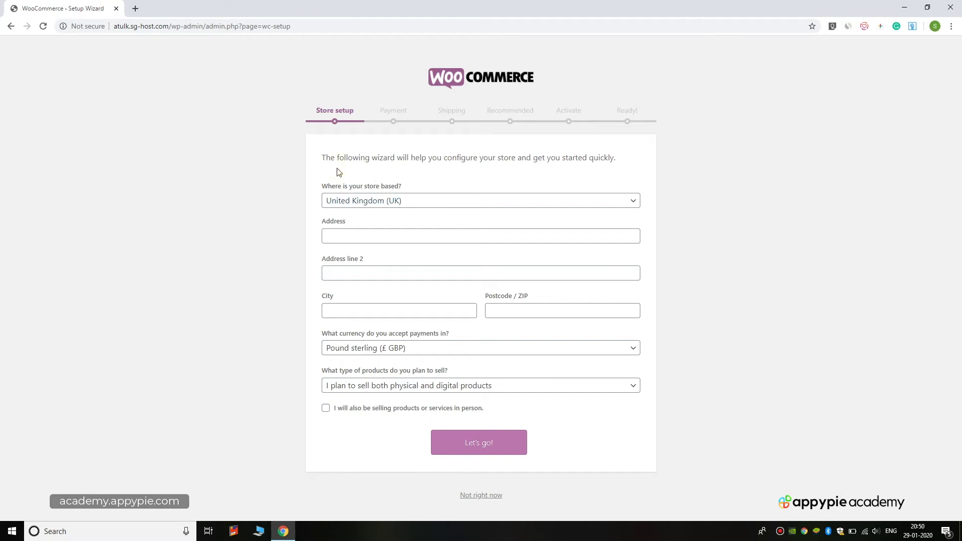
Choose the store country by searching the country list.
left_click(339, 203)
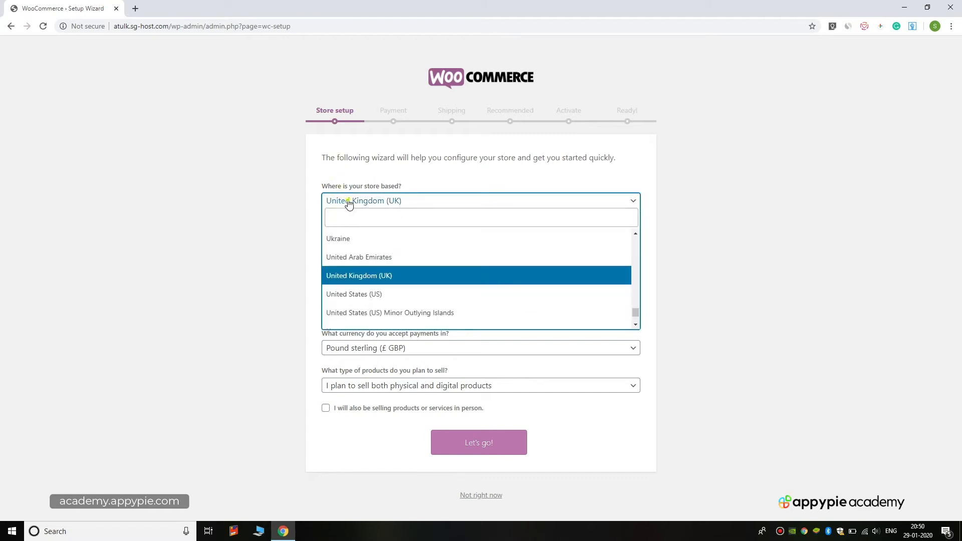
left_click(349, 203)
left_click(350, 202)
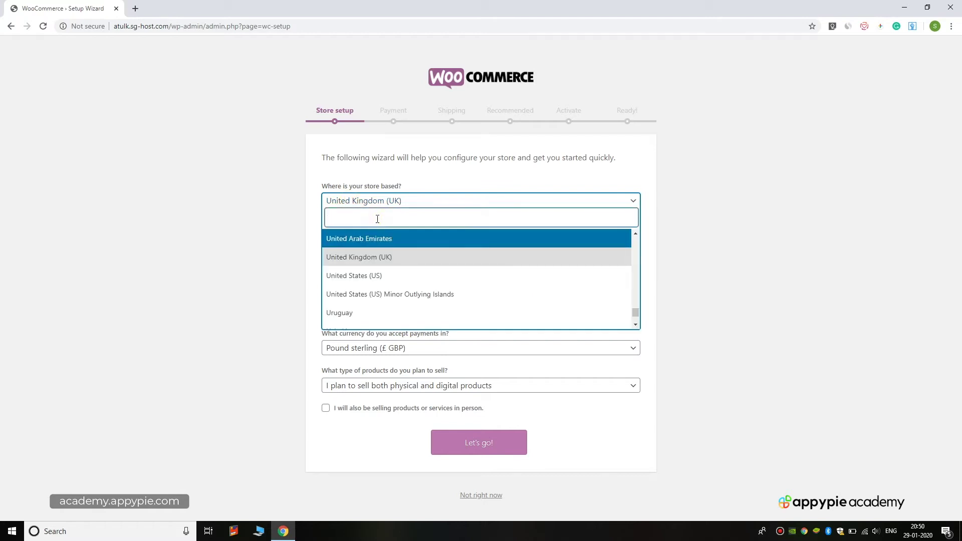
type("united")
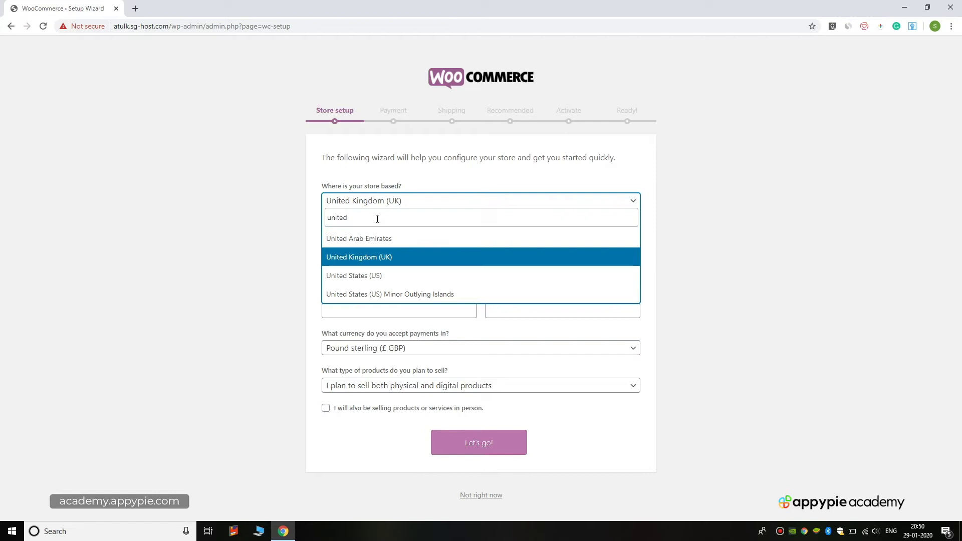
key("Down")
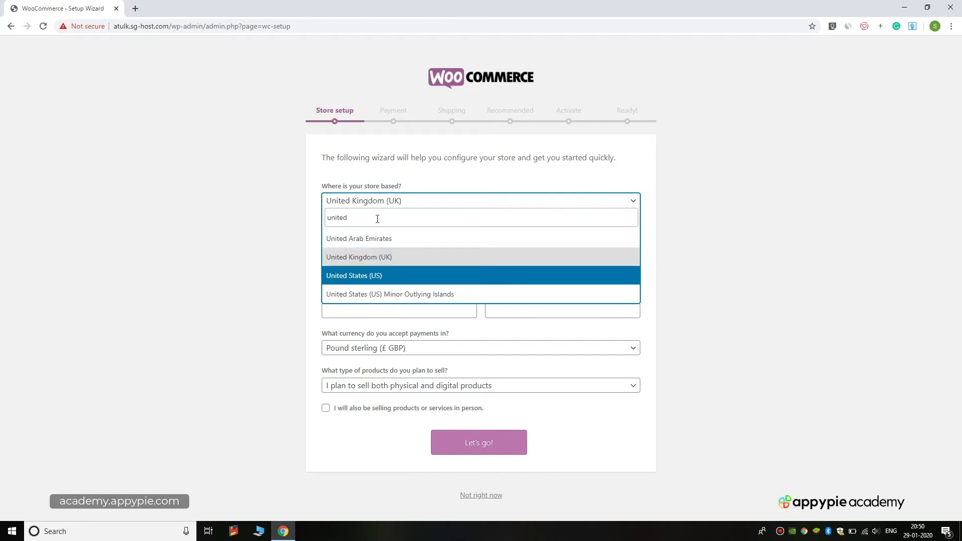
key("Return")
Fill in the store address from the saved browser autofill suggestion.
left_click(383, 230)
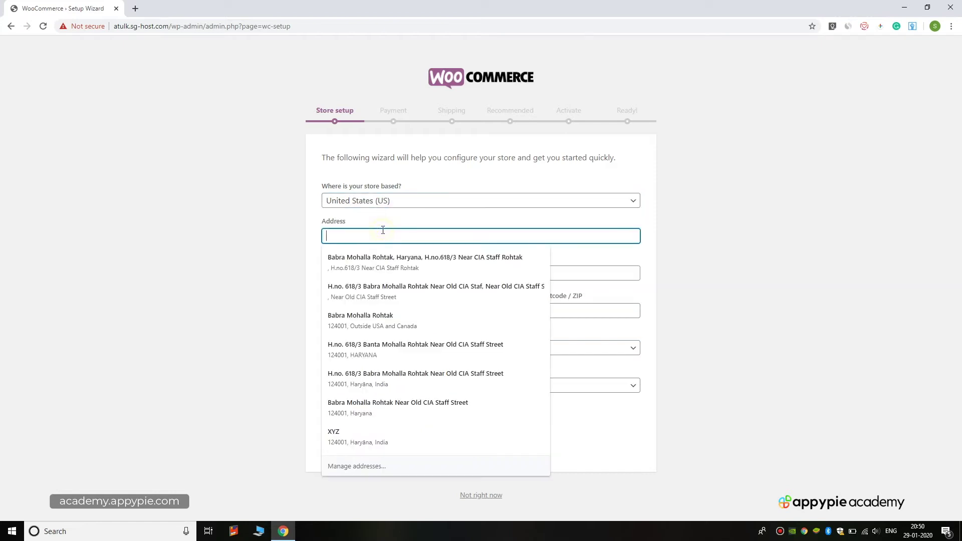
type("XYZ")
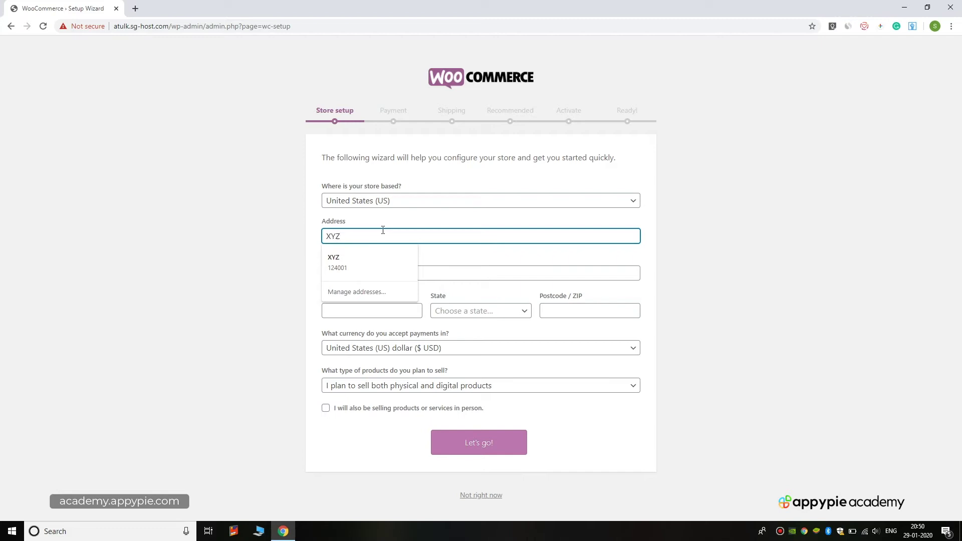
key("Down")
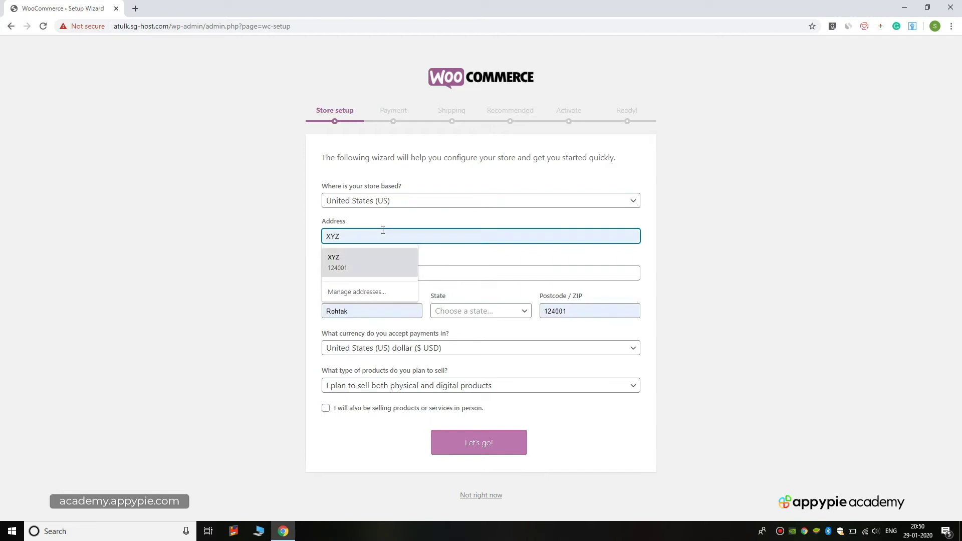
key("Return")
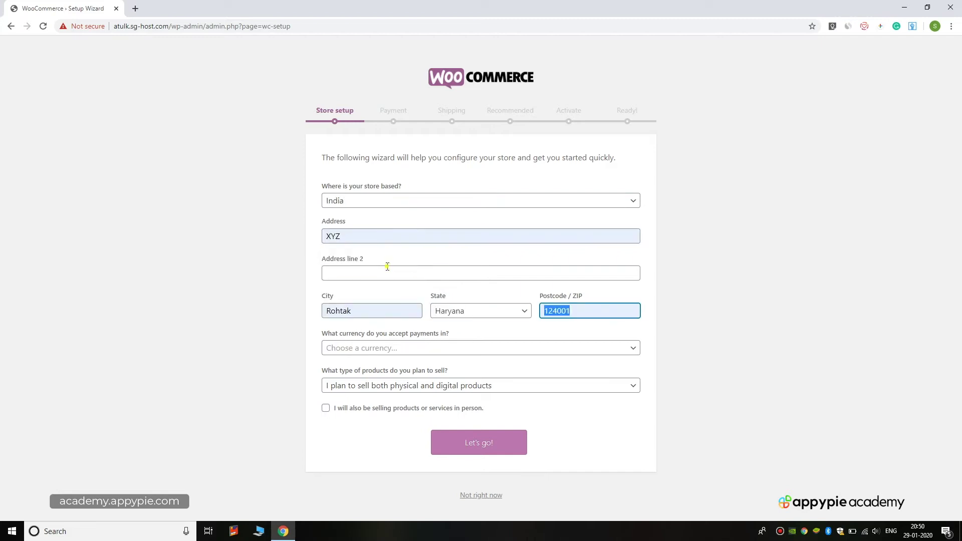
left_click(388, 268)
left_click(420, 214)
left_click(409, 279)
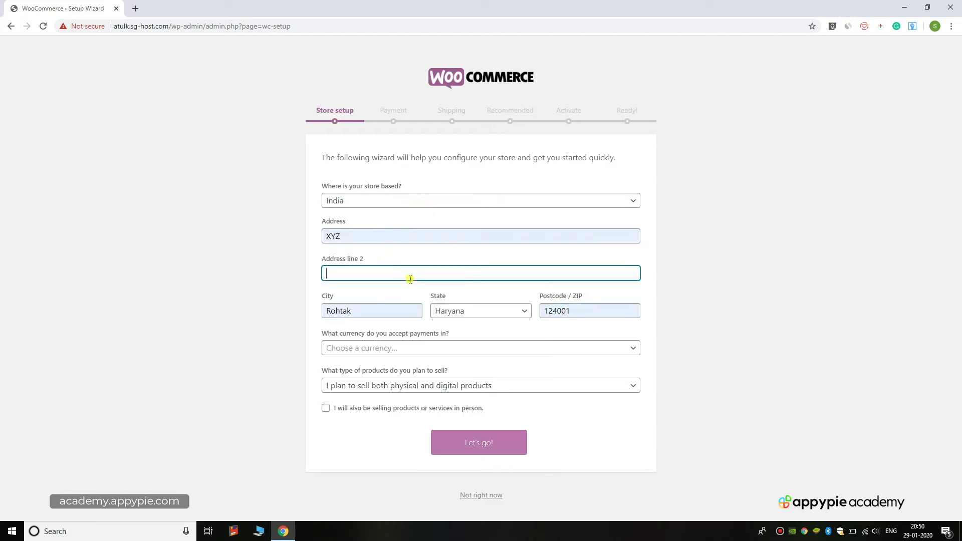
left_click(748, 236)
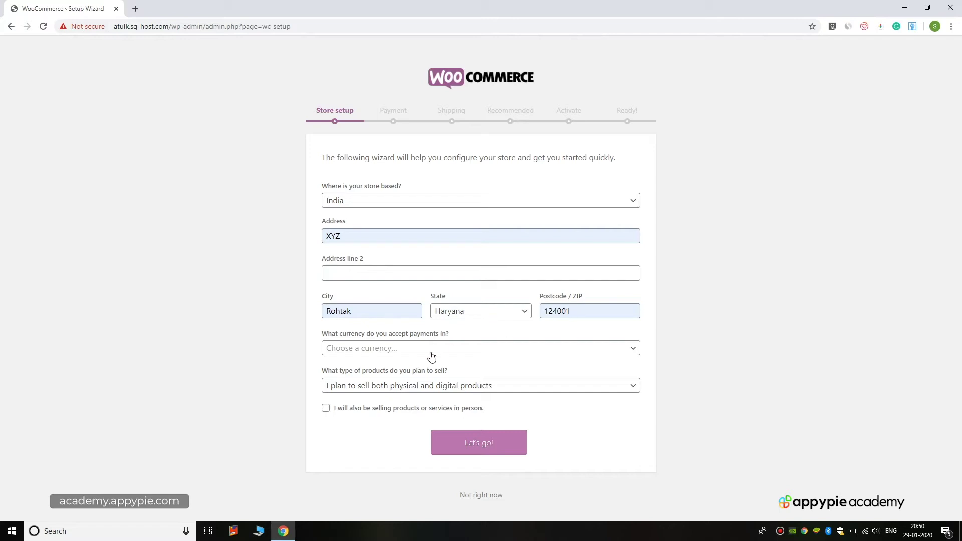
Set the store currency to US dollar (USD).
left_click(352, 357)
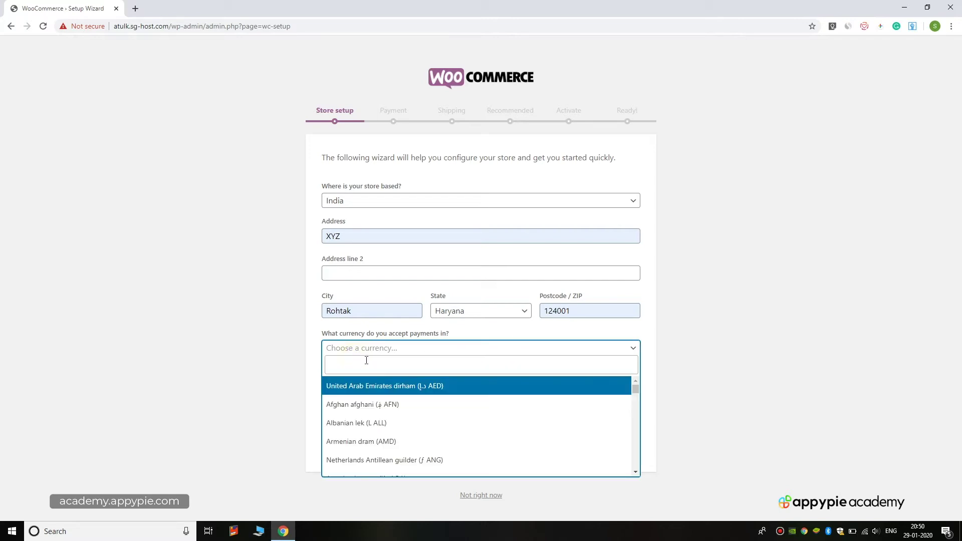
type("usd")
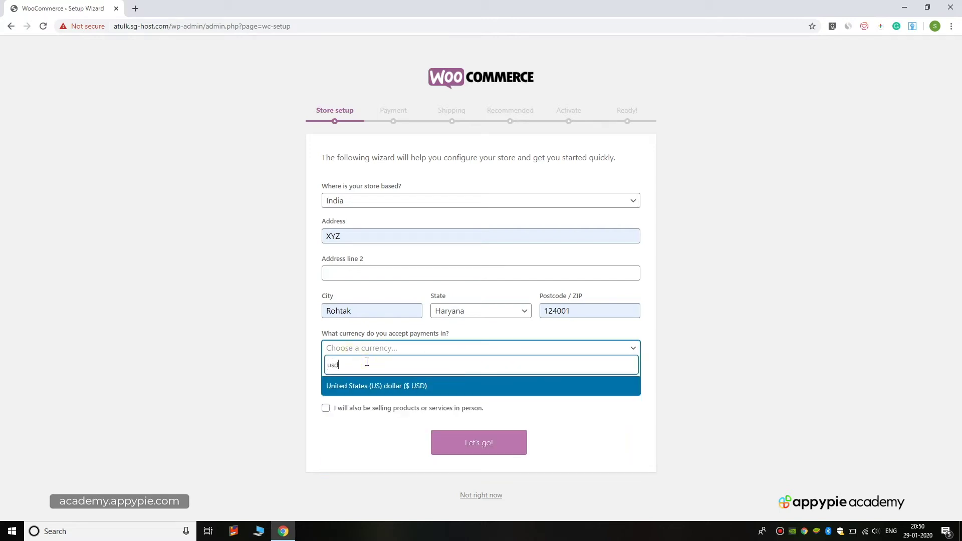
key("Return")
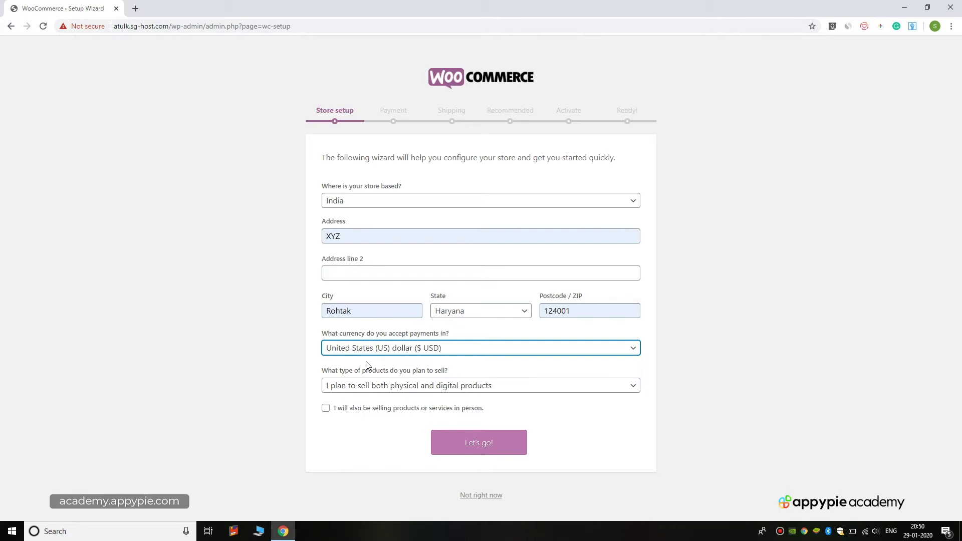
left_click(393, 390)
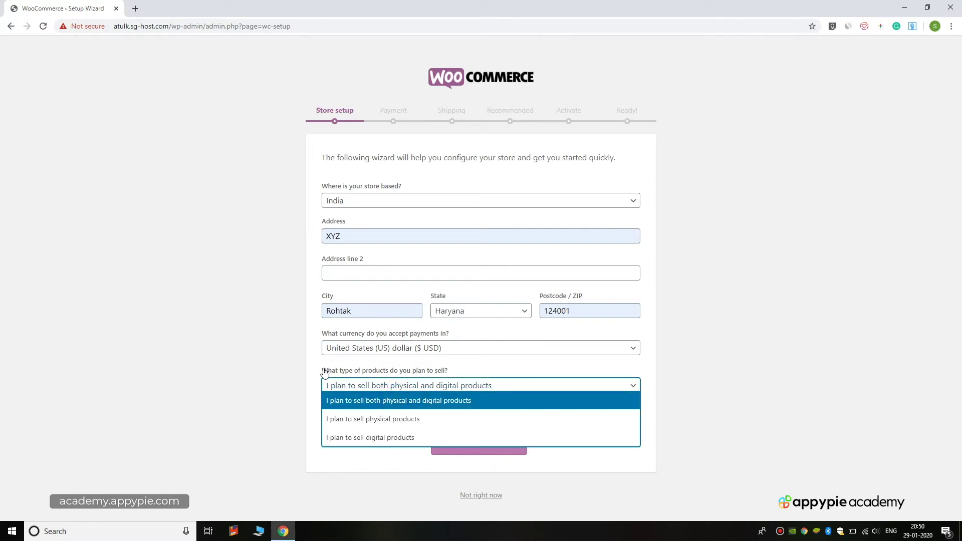
Keep both physical and digital products, leave in-person selling unticked, and submit with Let's go!
left_click_drag(323, 371, 443, 377)
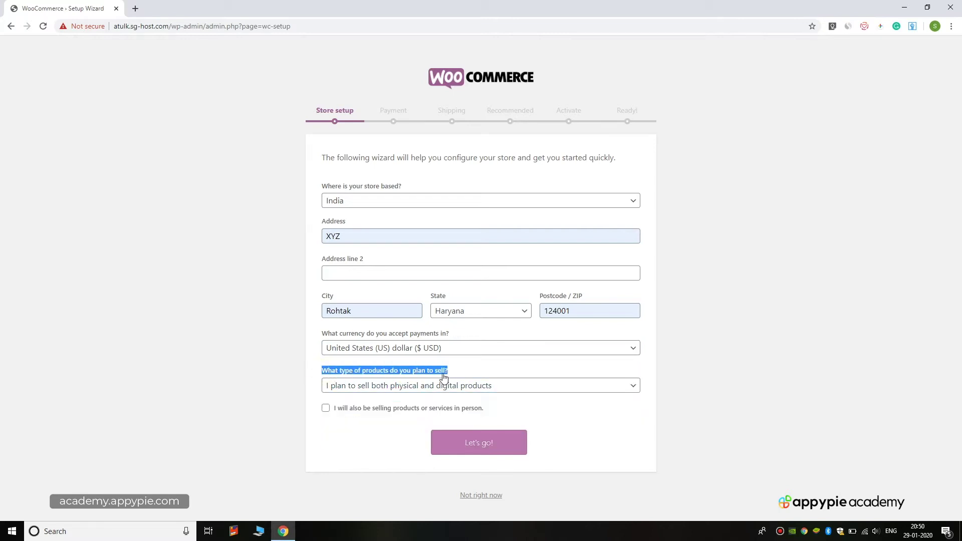
left_click(429, 387)
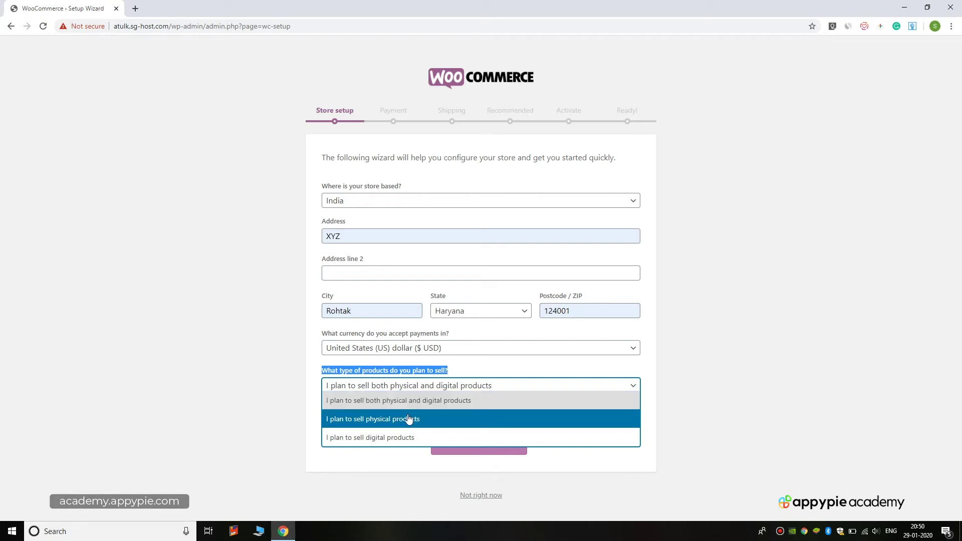
left_click(275, 401)
left_click(335, 384)
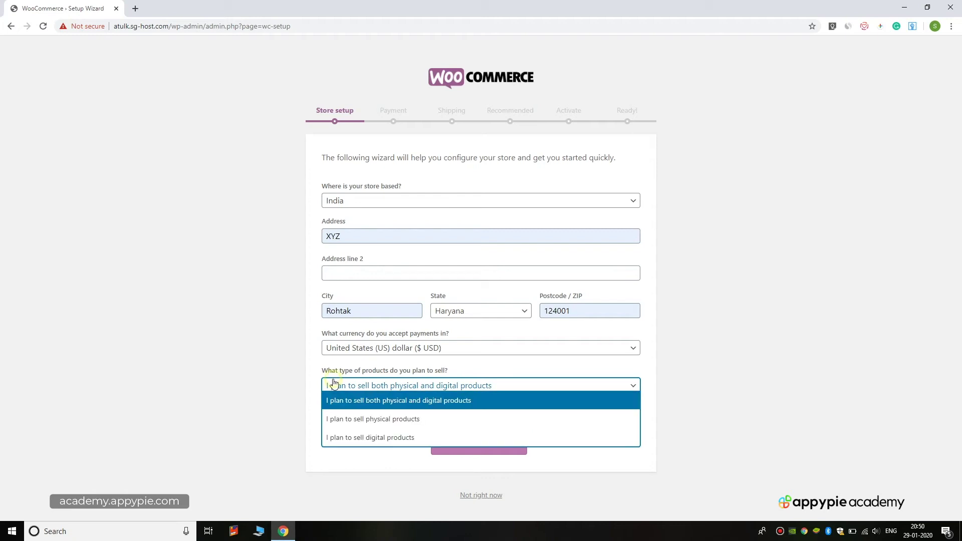
left_click(401, 394)
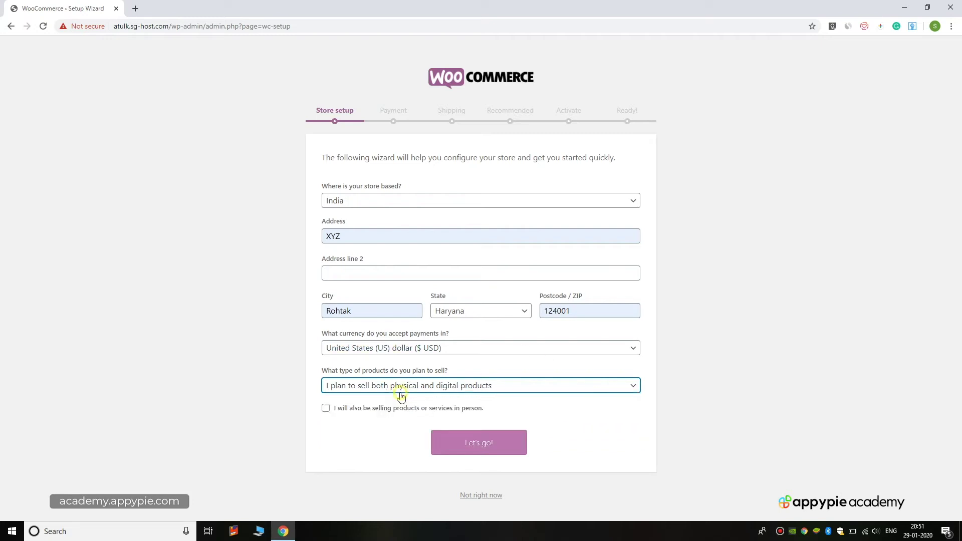
left_click(326, 409)
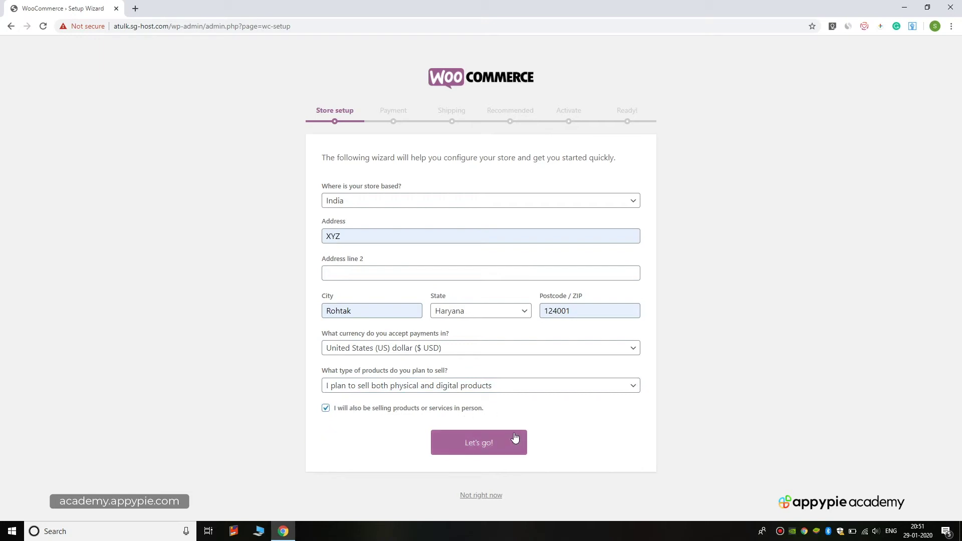
left_click(357, 411)
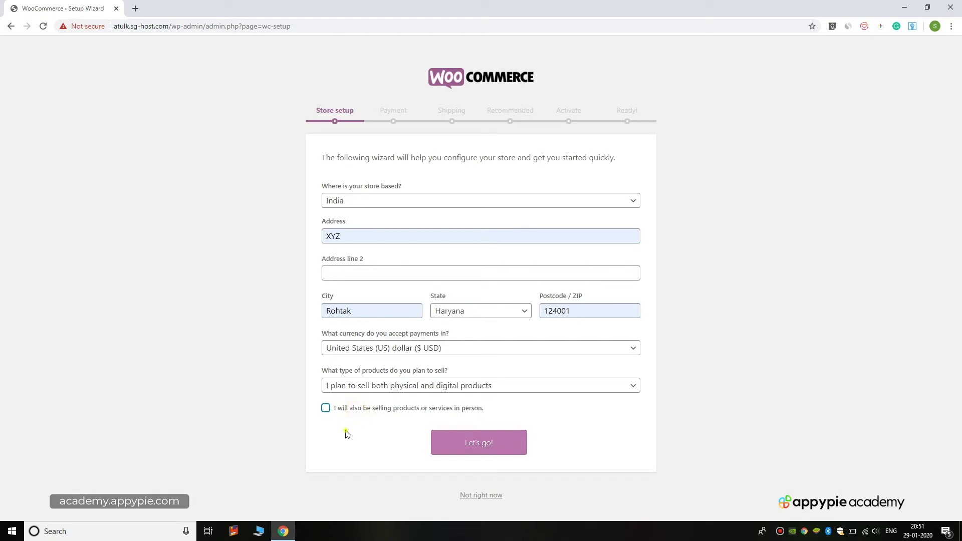
left_click(326, 410)
left_click(326, 408)
left_click(446, 439)
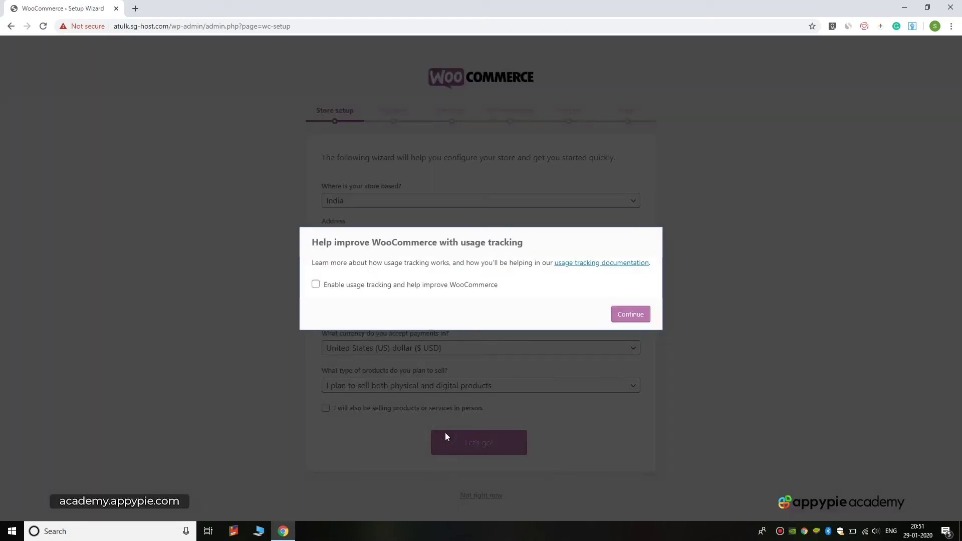
Tick Enable usage tracking and continue to the Payment step.
left_click(407, 293)
left_click(640, 314)
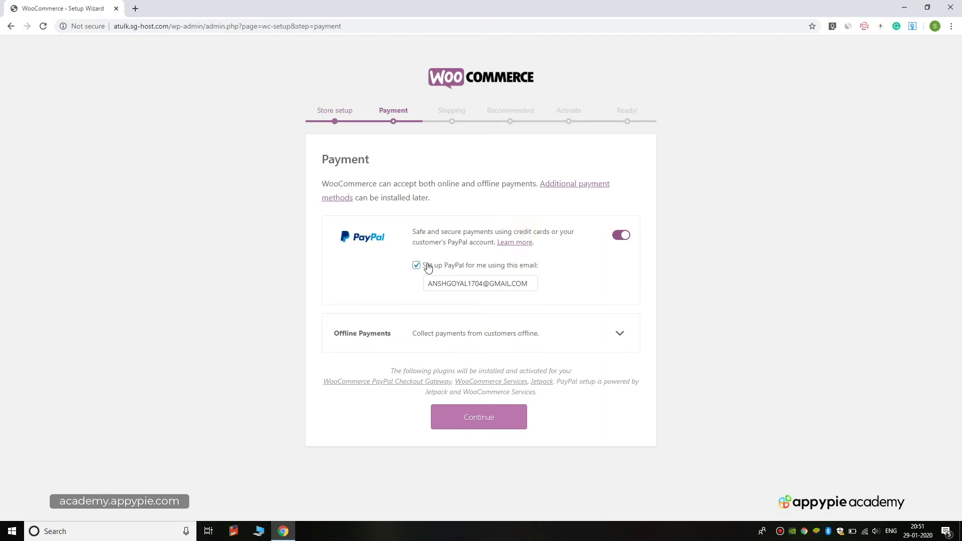
Swap the PayPal email for the suggested lowercase address, leave offline payments off, and continue.
left_click(507, 283)
left_click_drag(532, 284, 353, 283)
key("BackSpace")
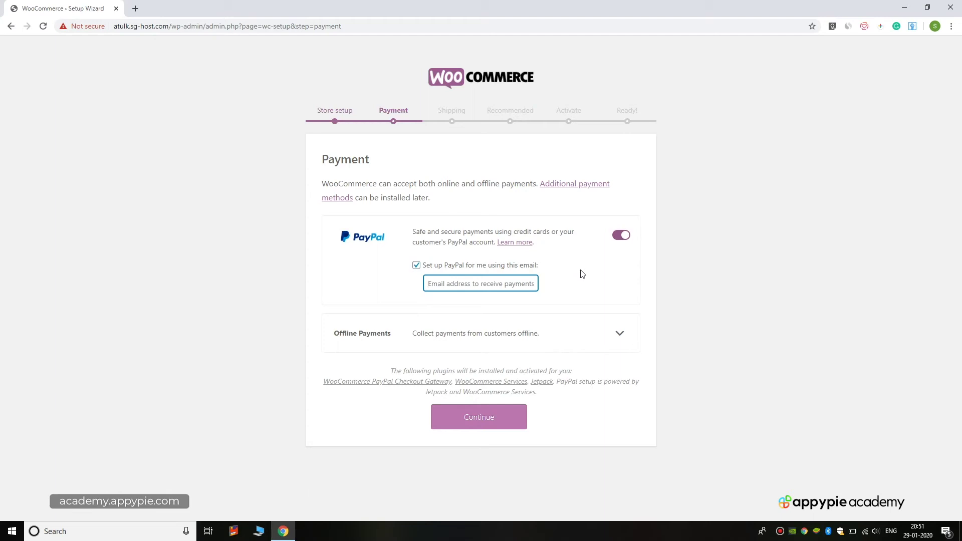
type("an")
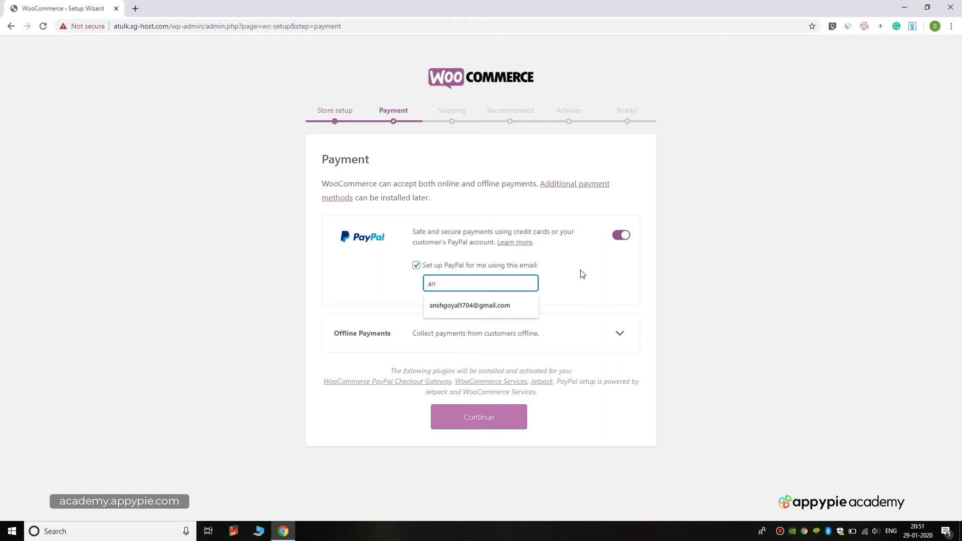
left_click(521, 305)
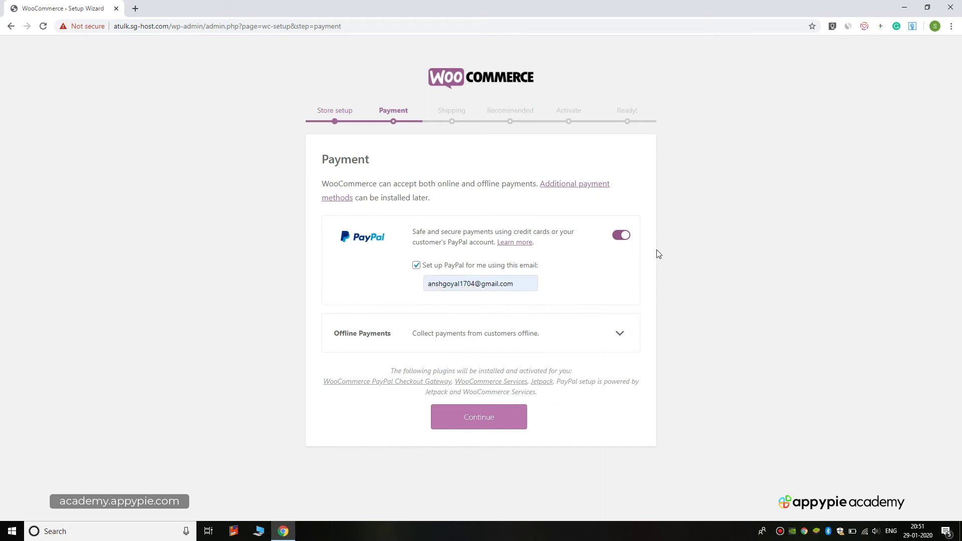
left_click(597, 332)
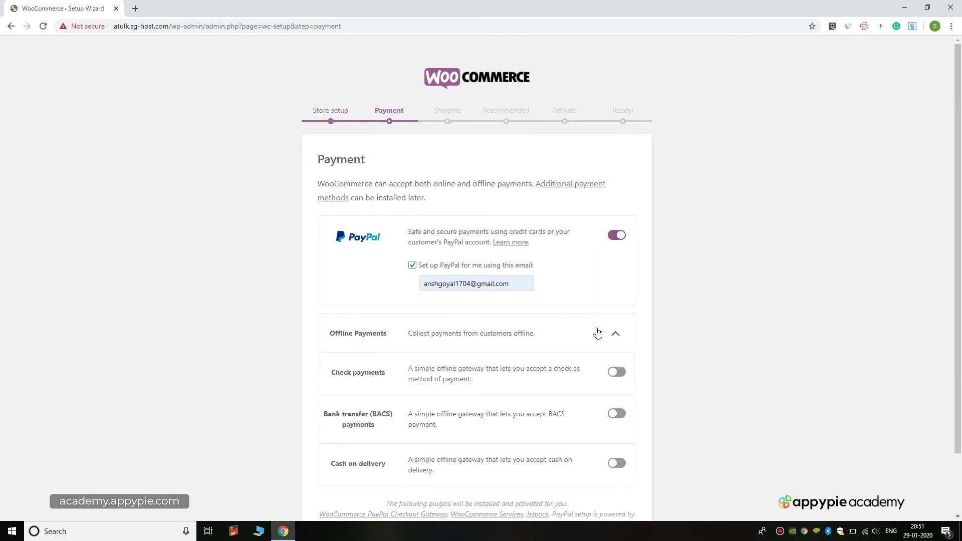
scroll(598, 332, "down", 2)
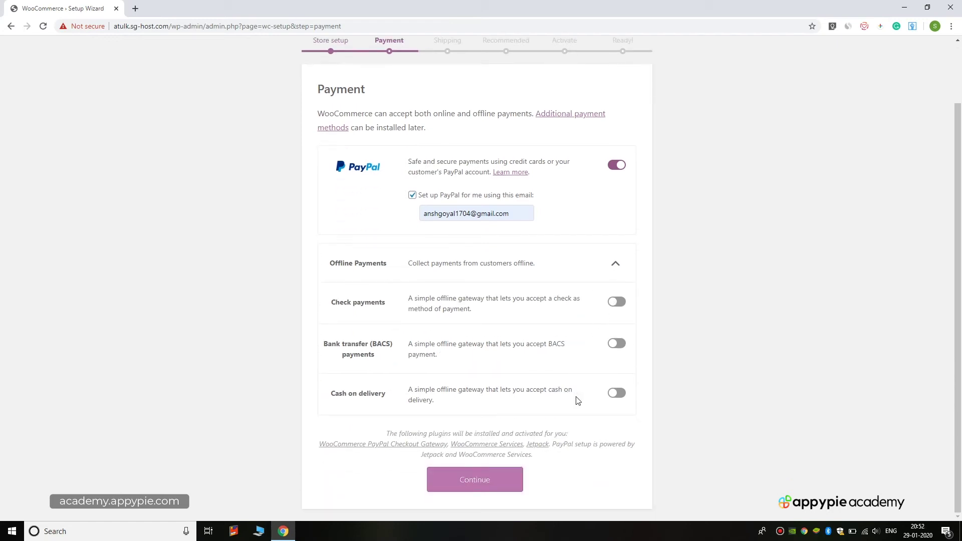
left_click(615, 264)
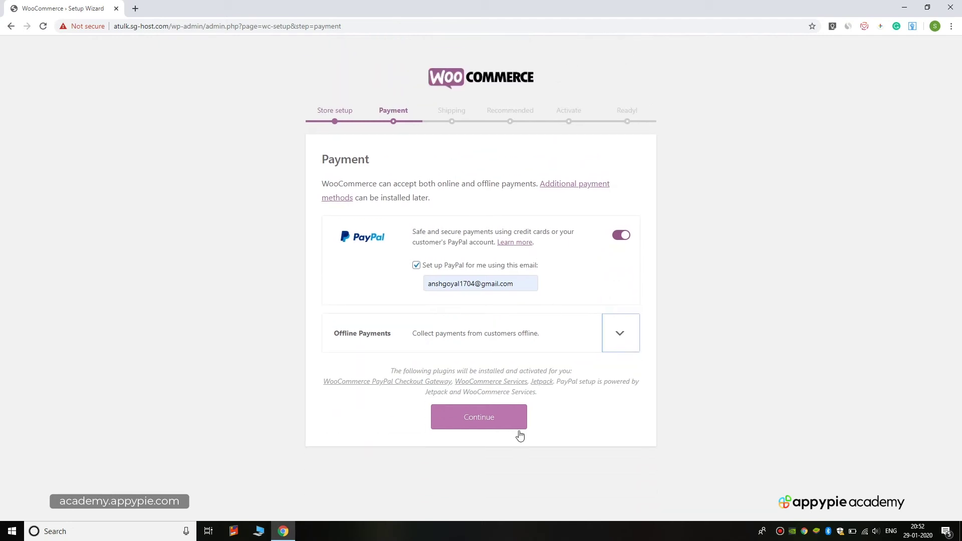
left_click(508, 423)
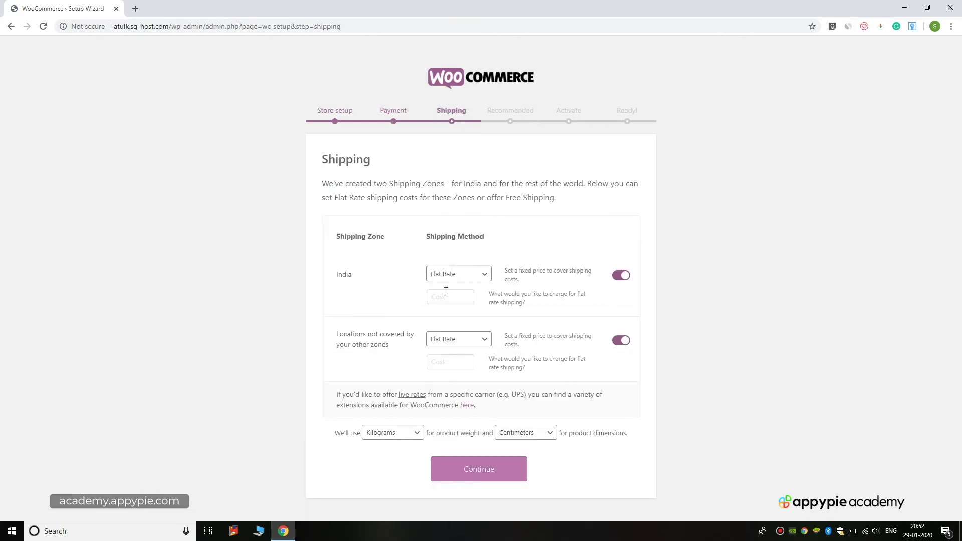
Set India's shipping method to Free Shipping.
left_click(457, 274)
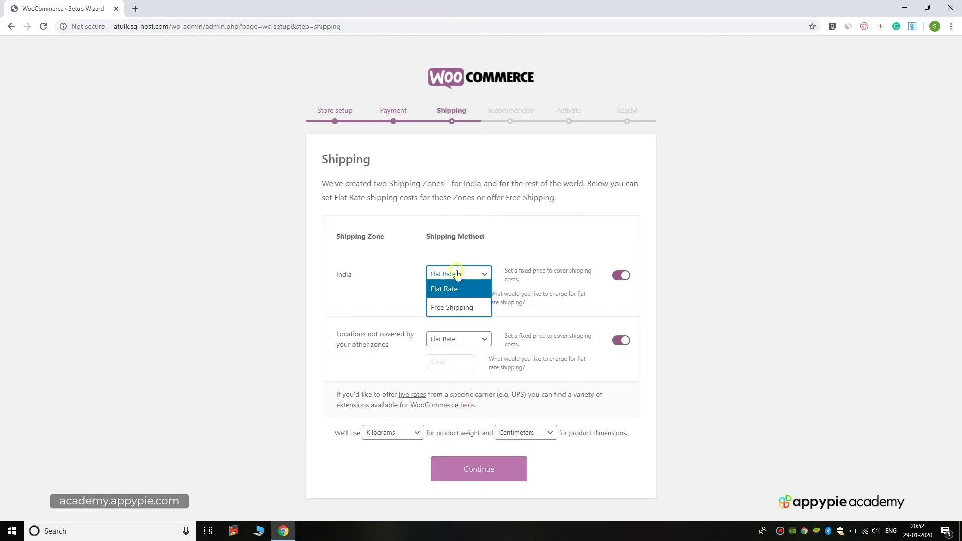
left_click(492, 243)
left_click(473, 276)
left_click(476, 274)
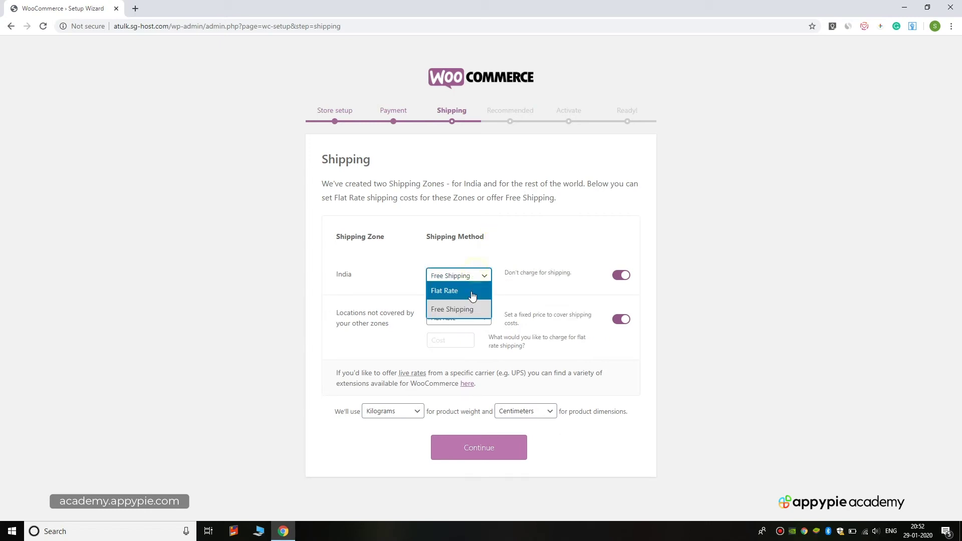
left_click(468, 290)
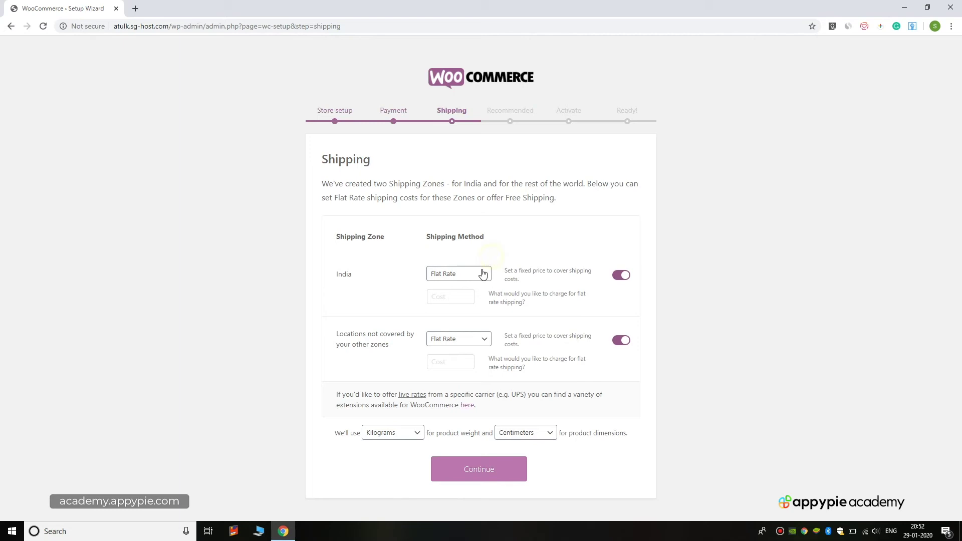
left_click(481, 274)
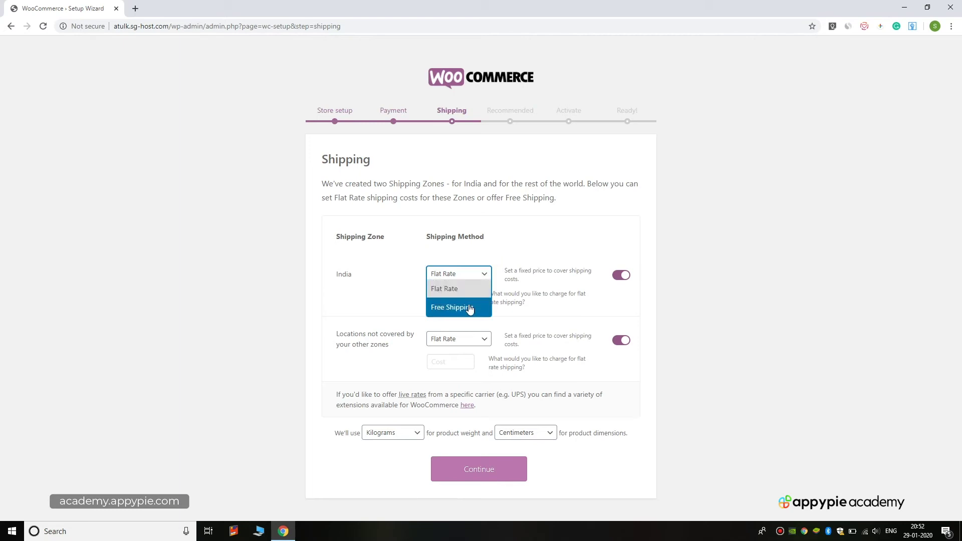
left_click(474, 307)
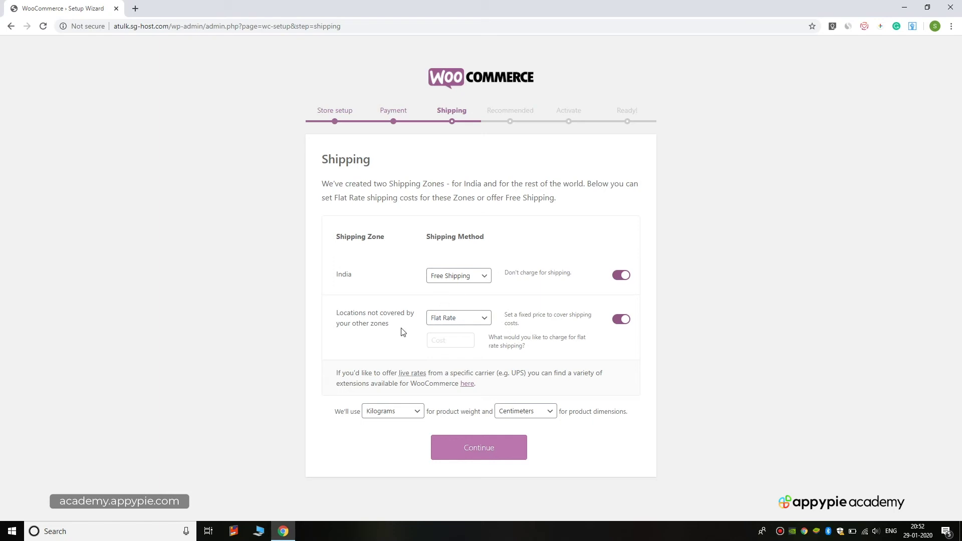
Keep Flat Rate with cost 1 for other locations and submit the Shipping step.
left_click(464, 319)
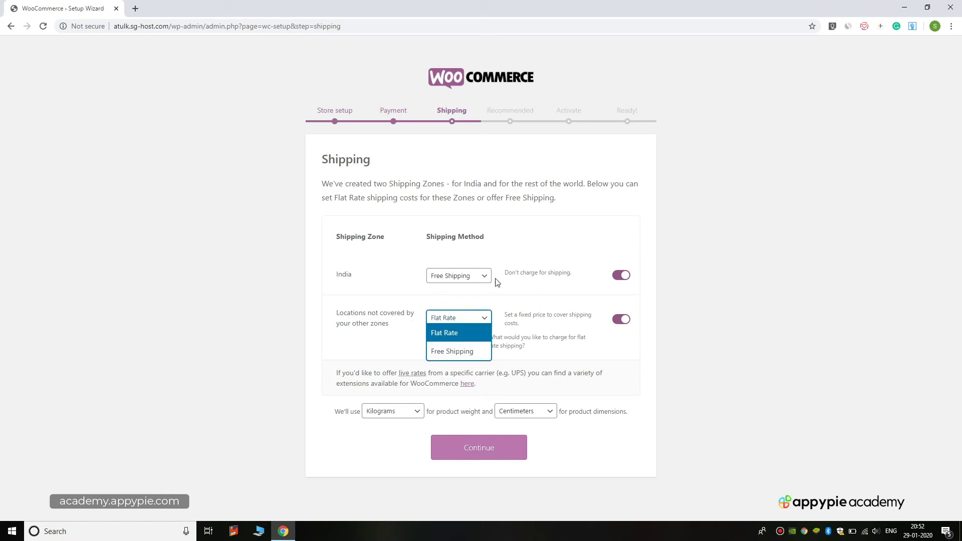
left_click(478, 293)
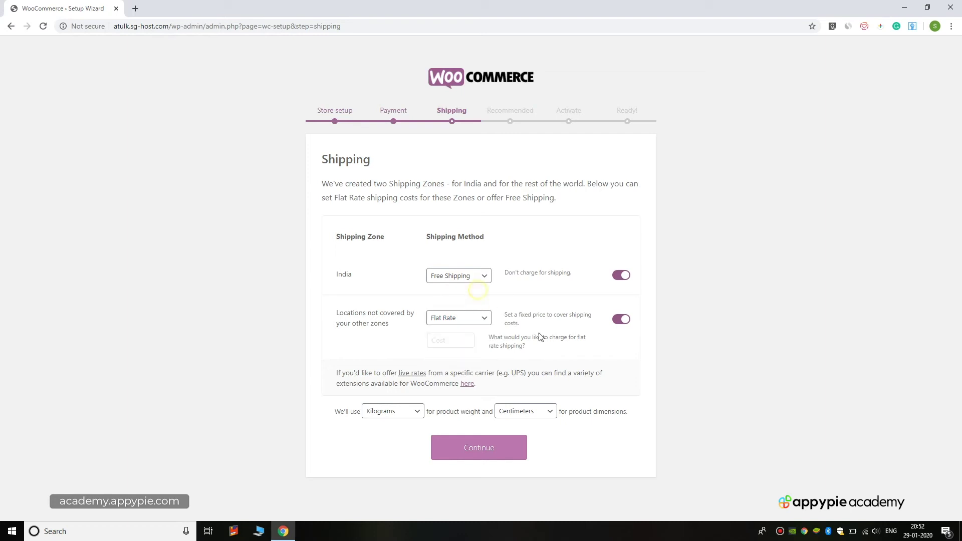
left_click(463, 341)
type("1")
left_click(497, 333)
left_click_drag(335, 411, 404, 415)
left_click(466, 401)
left_click(512, 448)
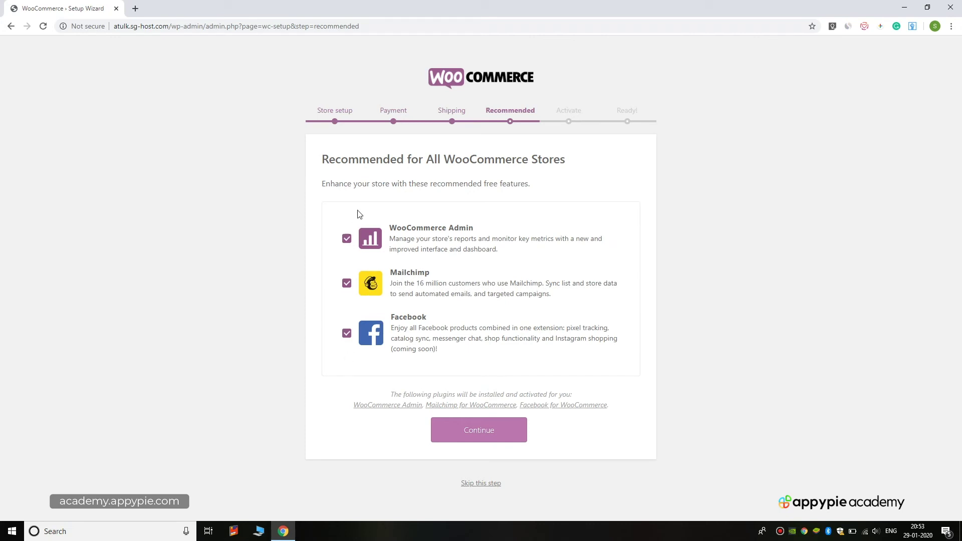
Keep WooCommerce Admin checked, uncheck Mailchimp and Facebook, and continue.
double_click(346, 238)
left_click(506, 194)
left_click(346, 285)
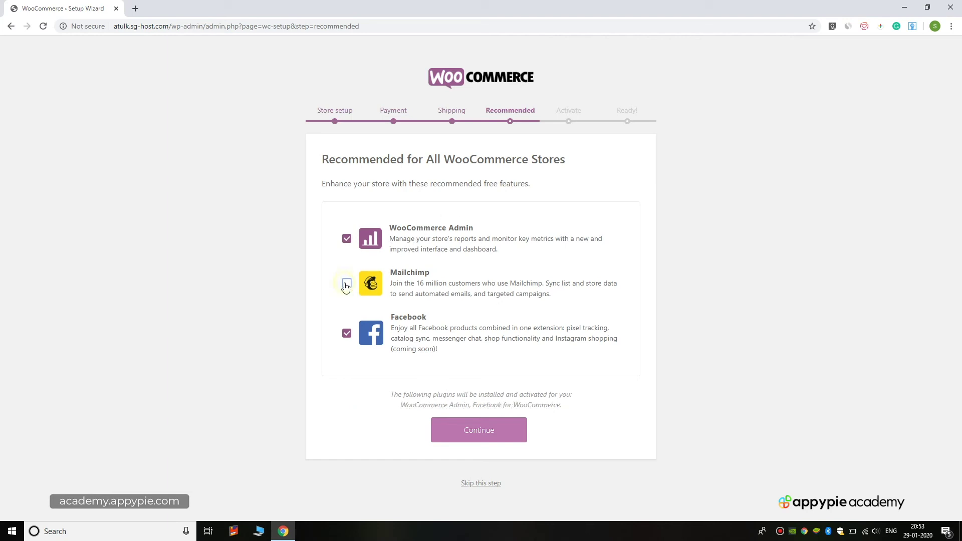
left_click(432, 274)
left_click(346, 284)
left_click(346, 333)
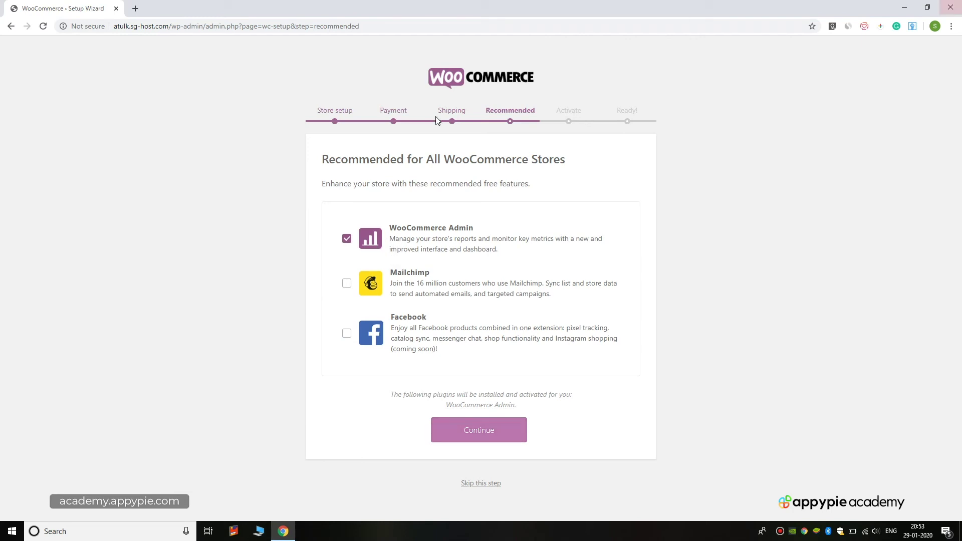
left_click(446, 432)
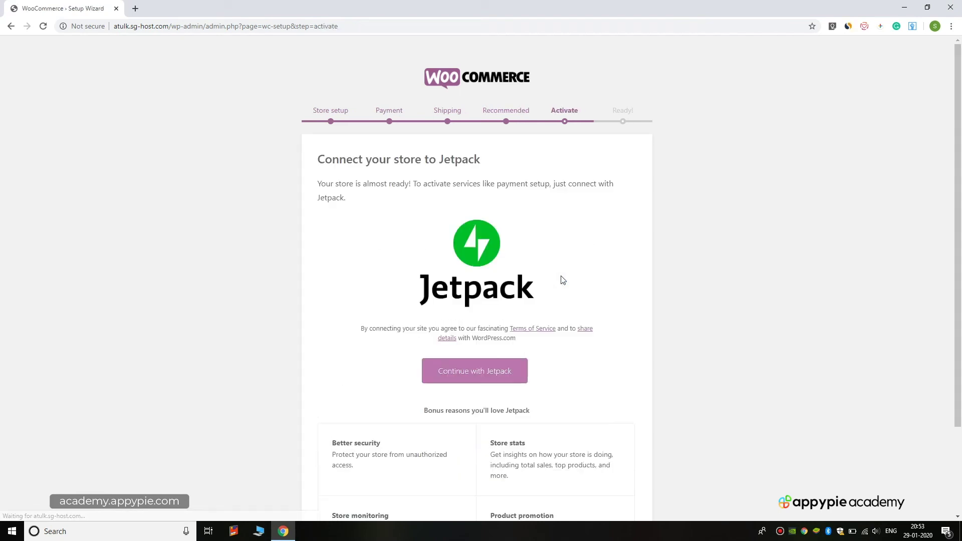
Skip the Jetpack connection using the 'Skip this step' link.
scroll(563, 279, "down", 1)
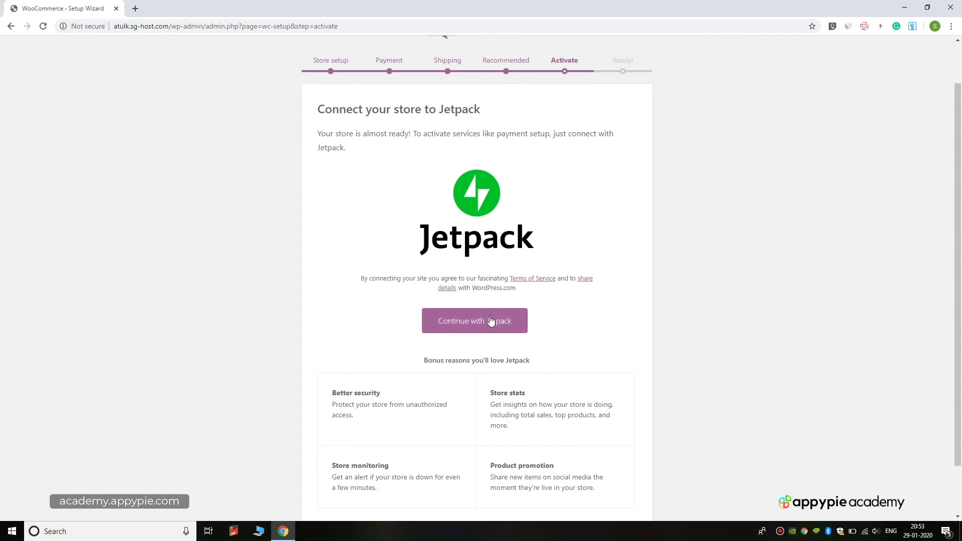
scroll(492, 188, "down", 1)
scroll(496, 198, "down", 1)
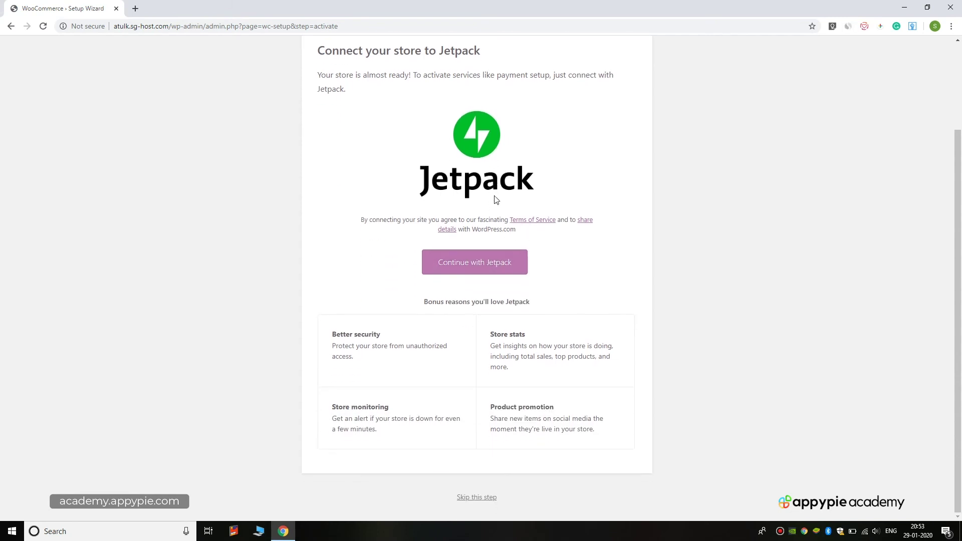
left_click(476, 497)
scroll(509, 178, "up", 1)
scroll(506, 172, "down", 1)
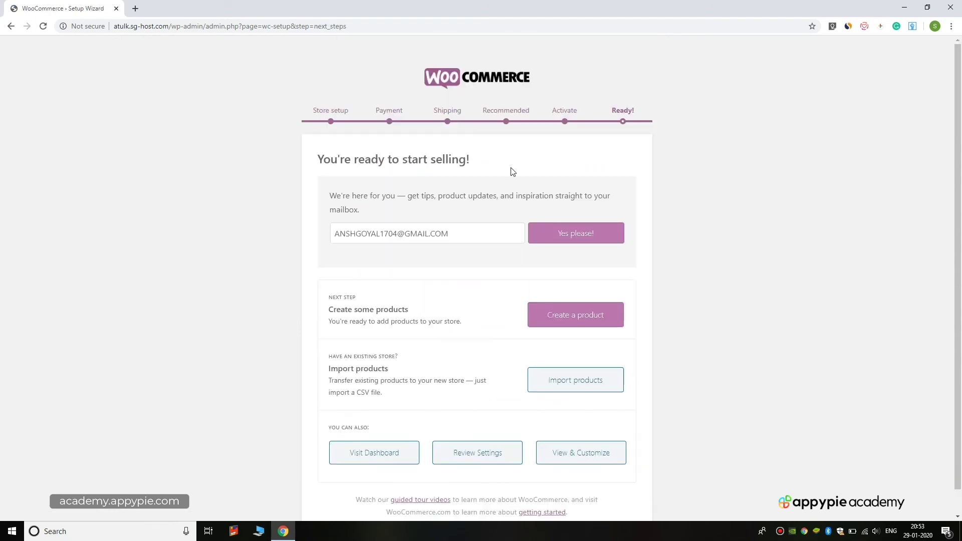
Choose Visit Dashboard on the 'You're ready to start selling!' page.
scroll(512, 171, "down", 1)
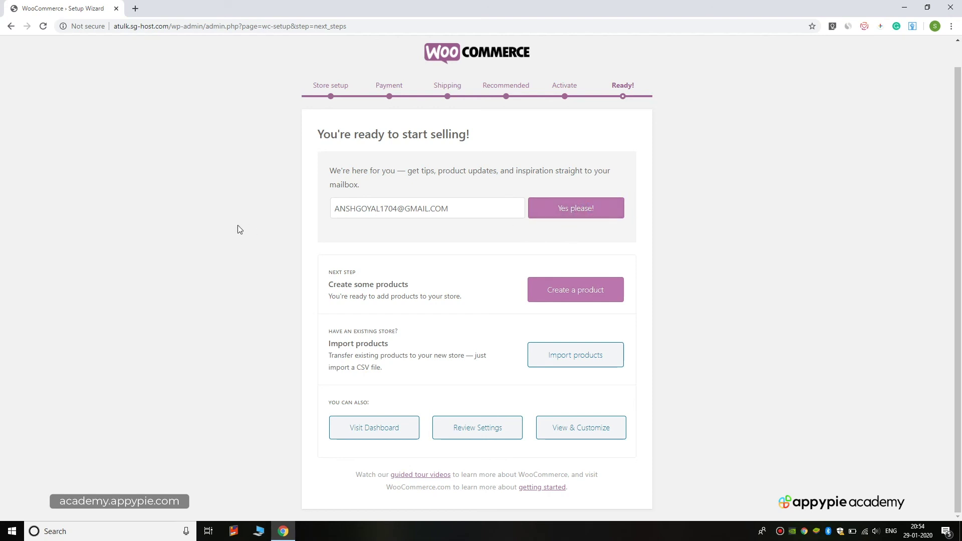
left_click_drag(332, 169, 393, 212)
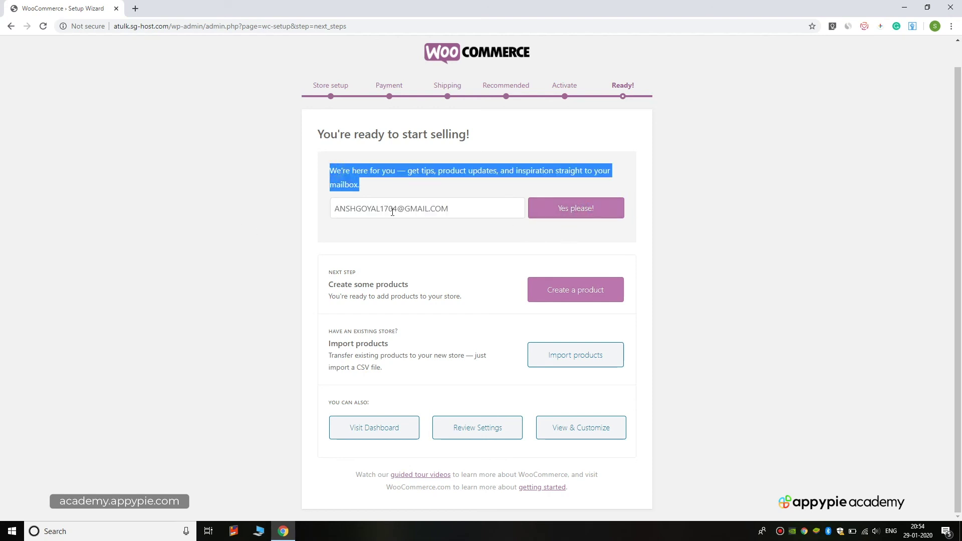
left_click(414, 230)
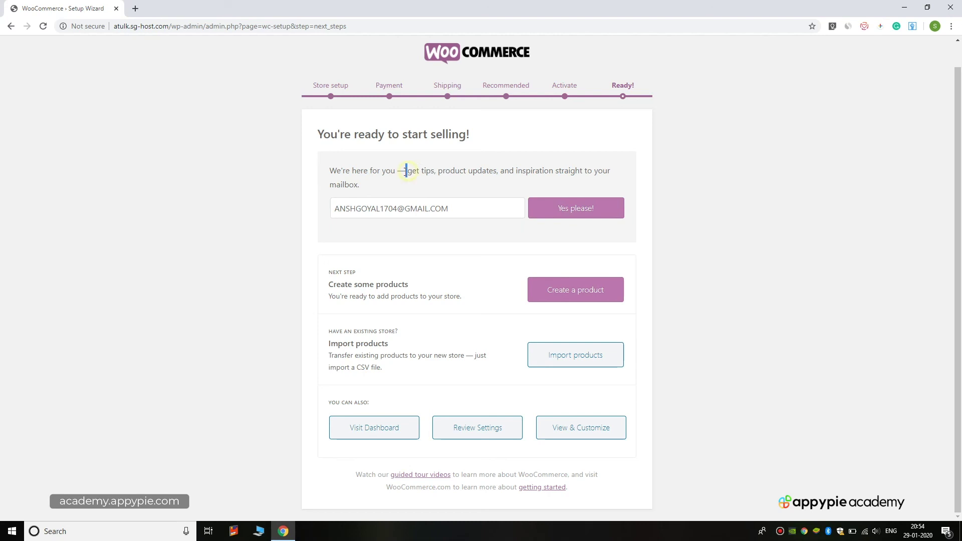
left_click_drag(402, 176, 401, 175)
left_click_drag(419, 170, 435, 170)
left_click(437, 250)
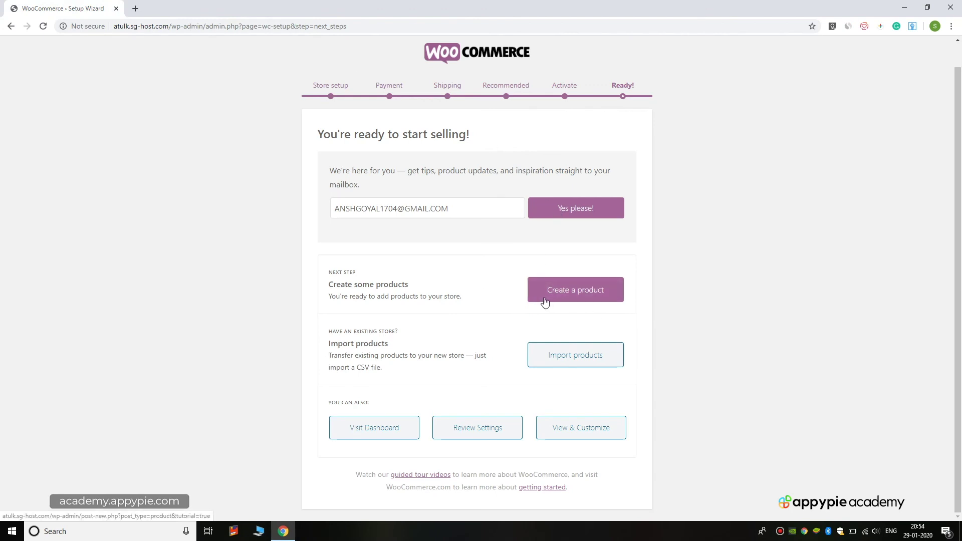
left_click(411, 433)
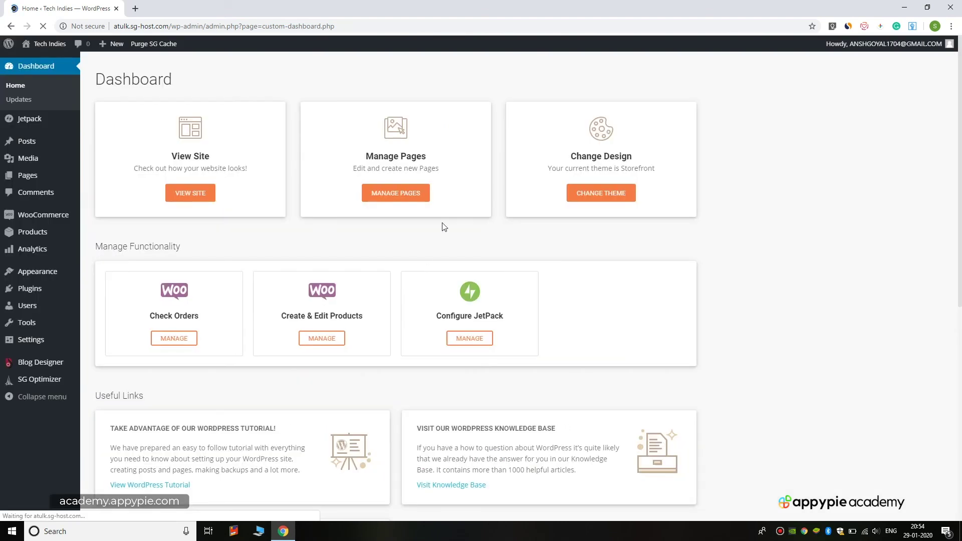
Scroll through the Dashboard home to review its orders and product shortcuts.
scroll(436, 226, "down", 2)
scroll(437, 229, "up", 2)
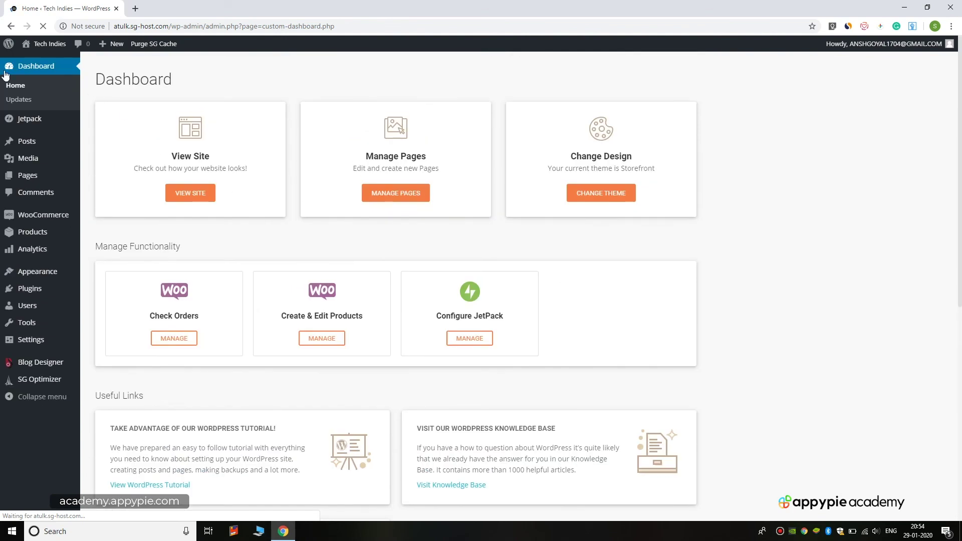